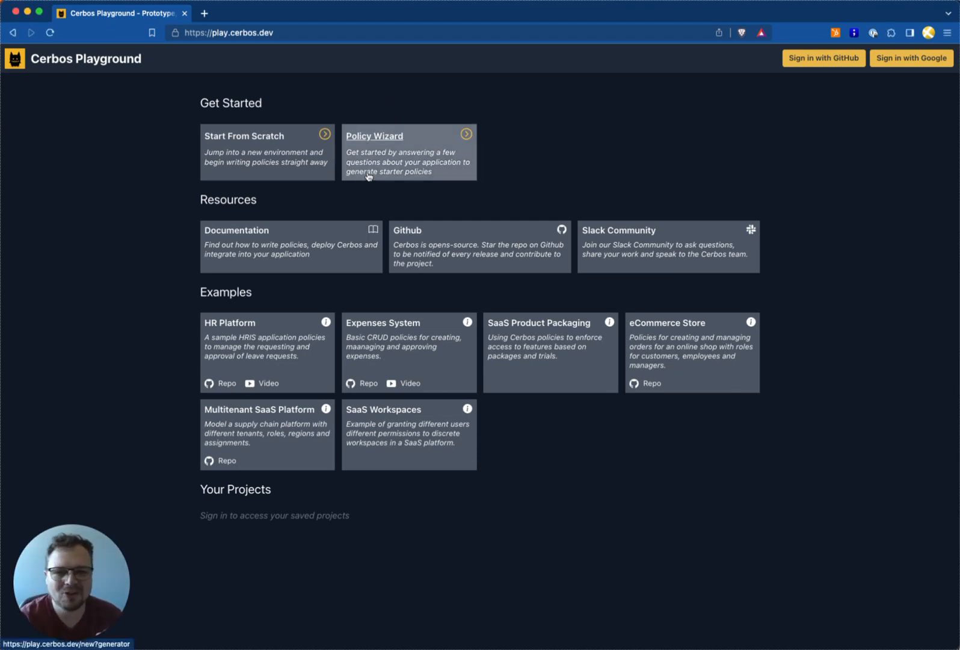
Start the policy wizard and add a "manager" role to the principal roles
left_click(419, 173)
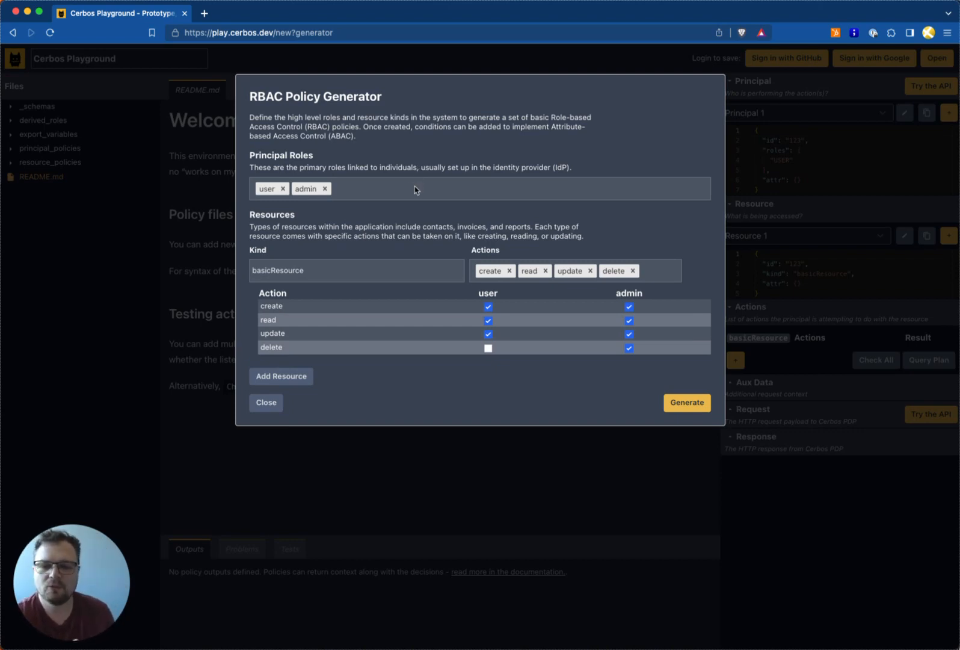
left_click(409, 190)
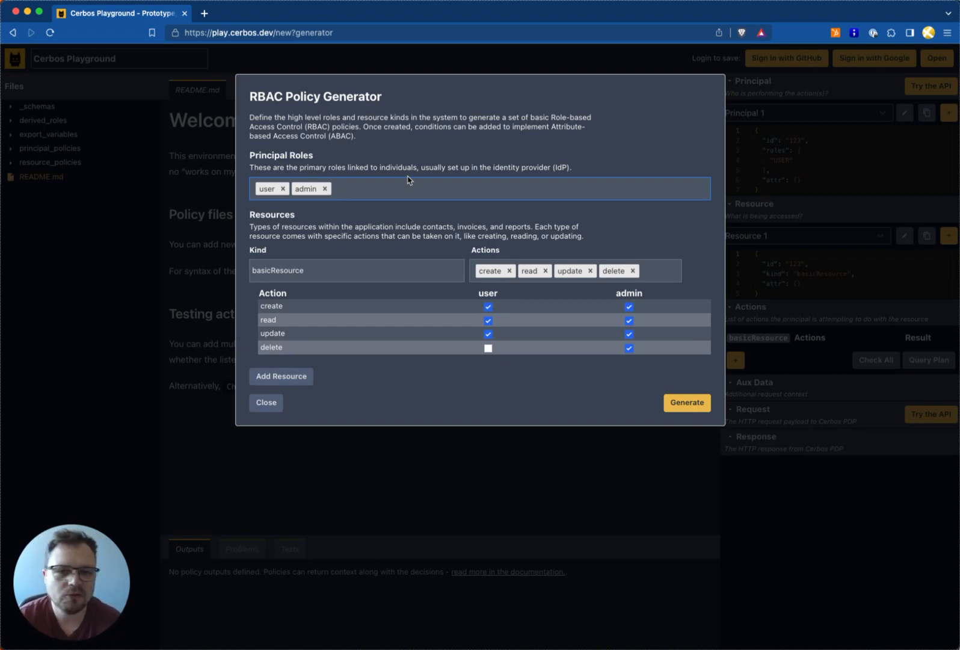
type("manager")
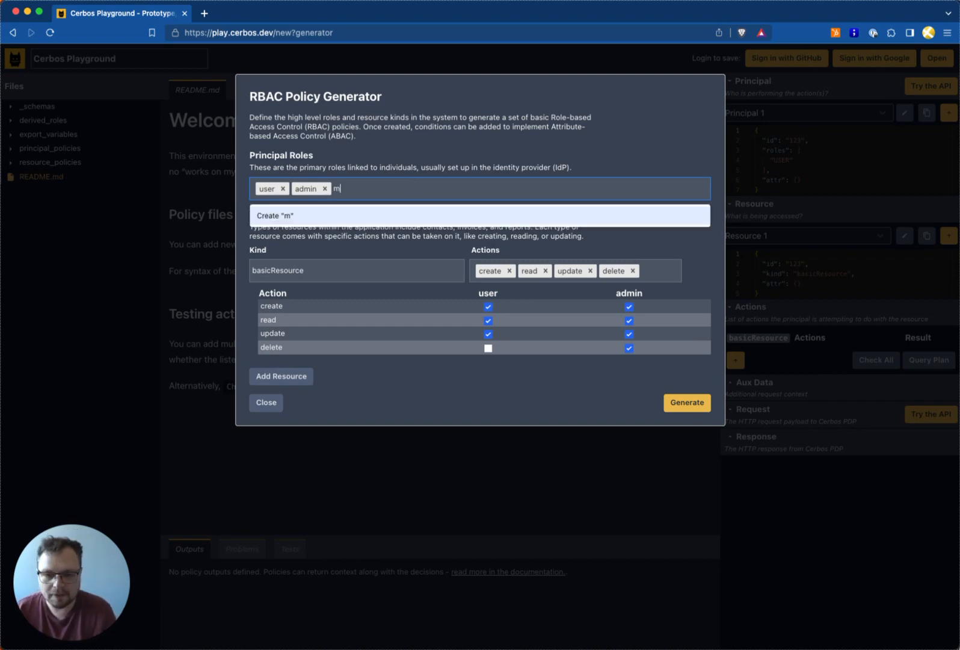
key("Return")
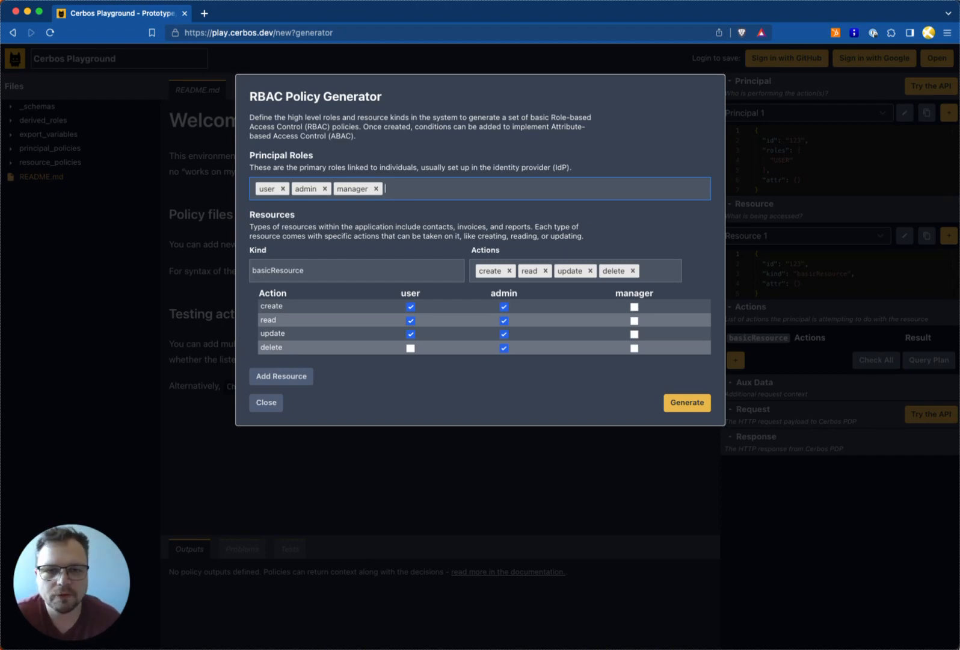
left_click(373, 222)
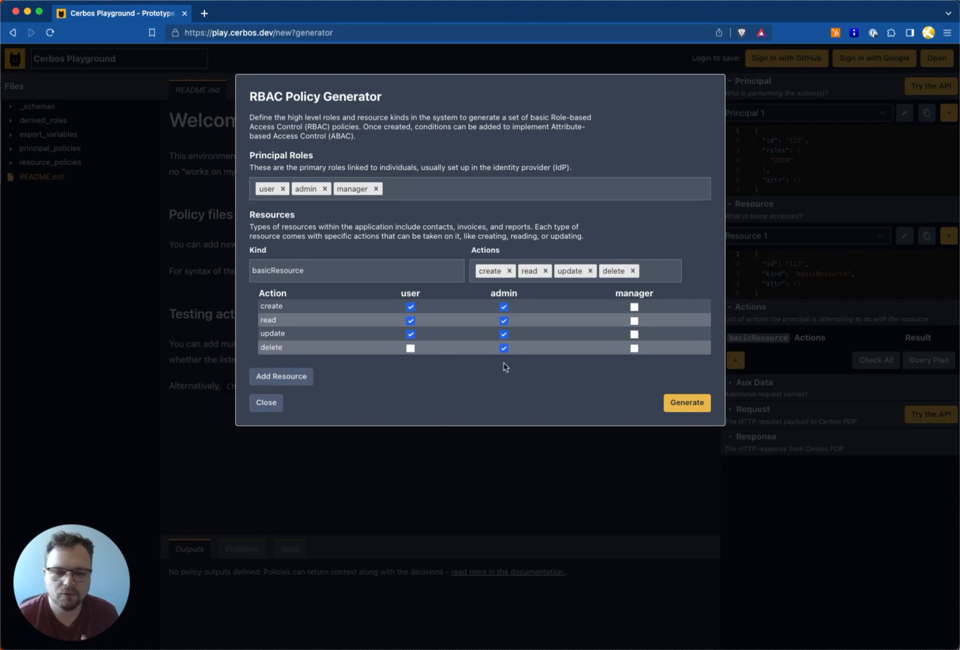
For basicResource, grant create and read to the manager role and remove read and update from the user role
left_click(634, 307)
left_click(634, 320)
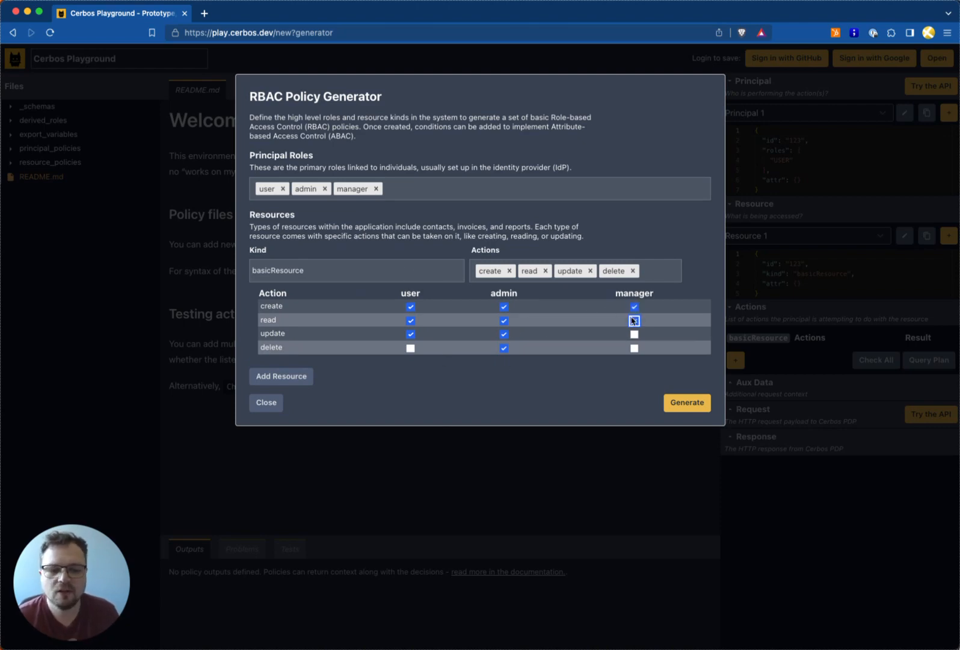
left_click(411, 334)
left_click(411, 321)
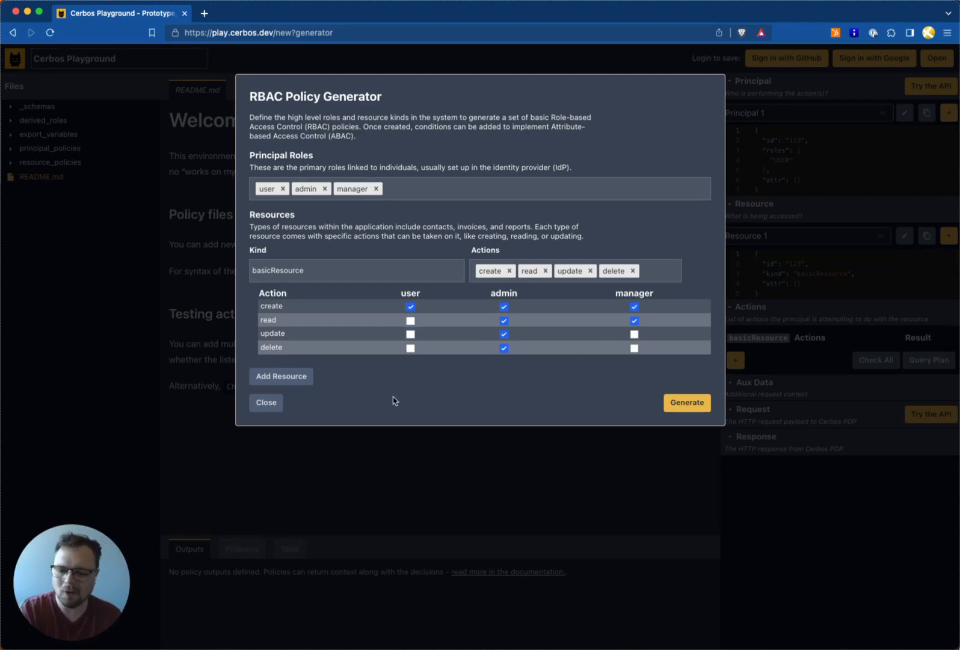
Add a second resource to the policy generator and name its kind "invoice"
left_click(304, 377)
double_click(302, 387)
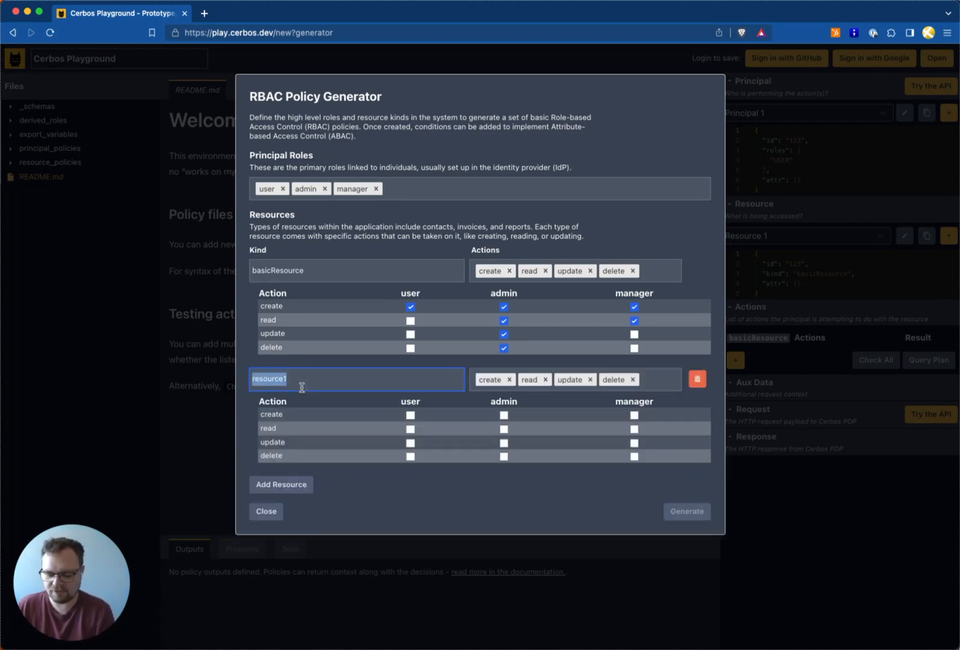
type("invoice")
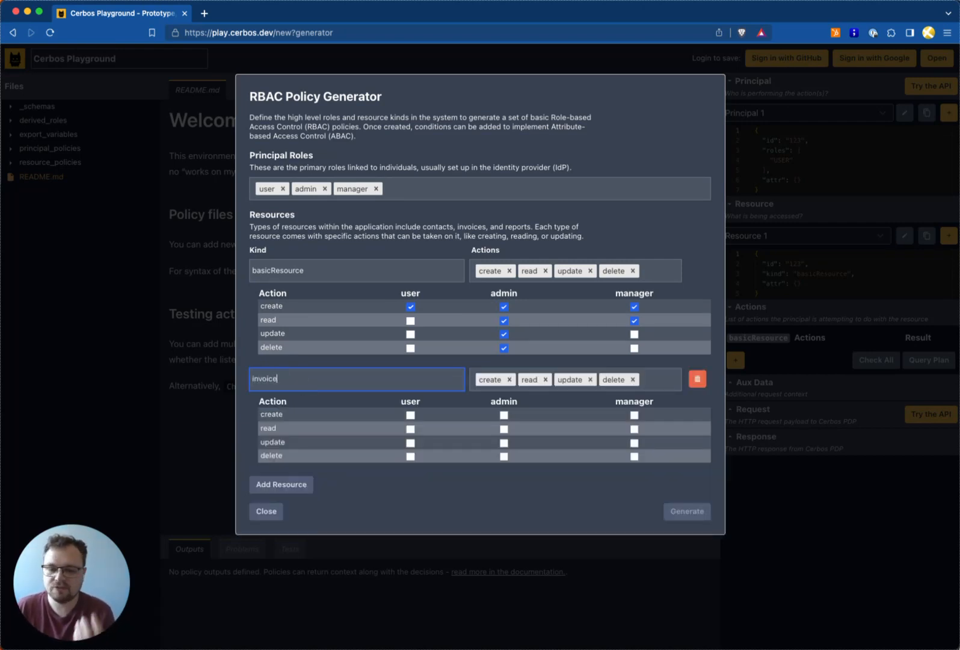
Replace the invoice resource's default actions with approve, deny and duplicate
left_click(508, 380)
left_click(505, 380)
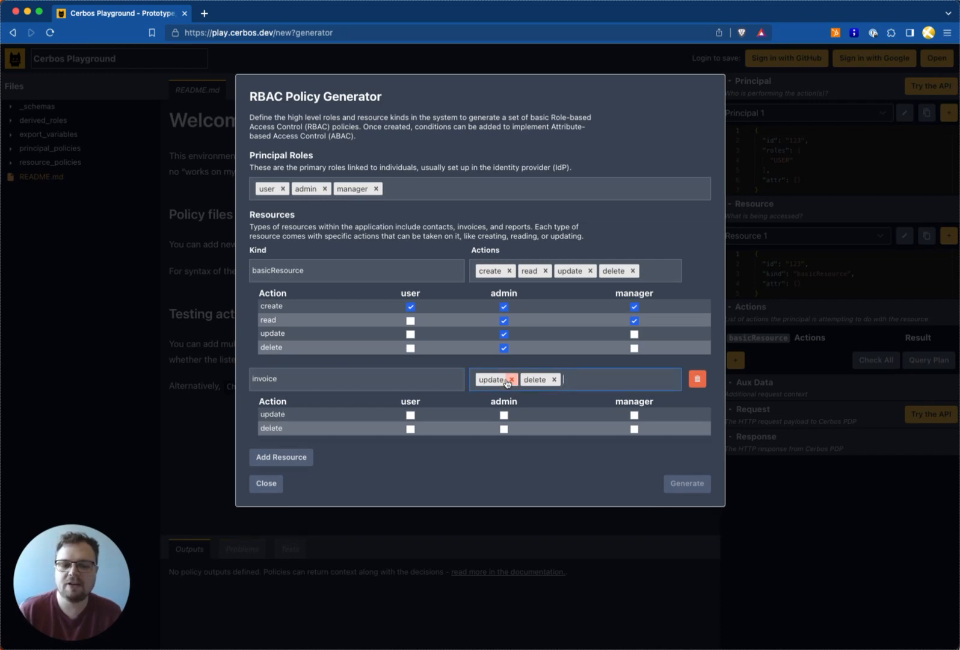
left_click(509, 379)
left_click(509, 380)
type("approve")
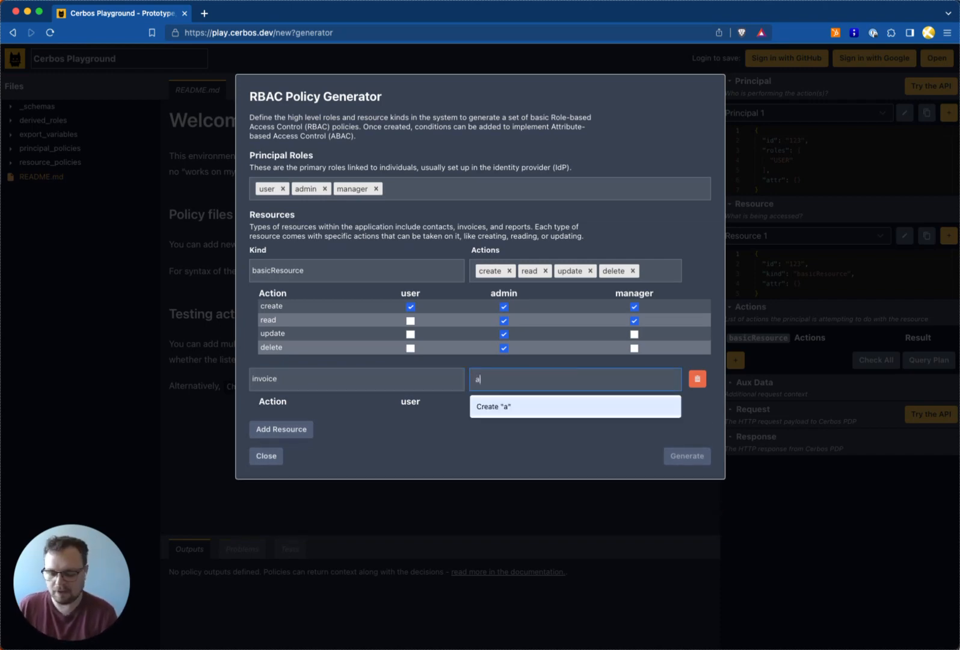
key("Return")
type("deny")
key("Return")
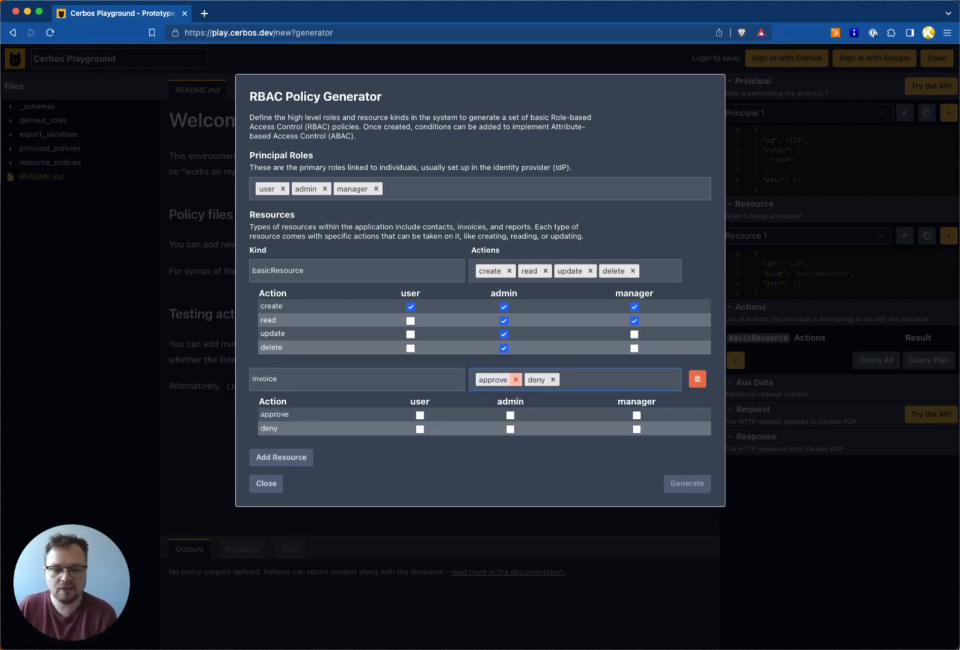
type("duplicate")
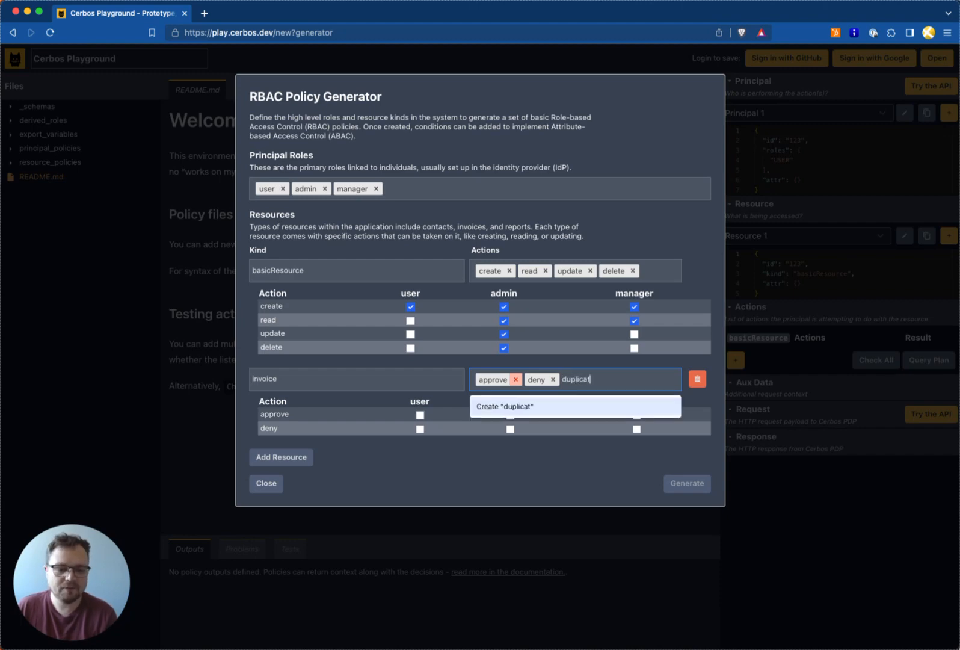
key("Return")
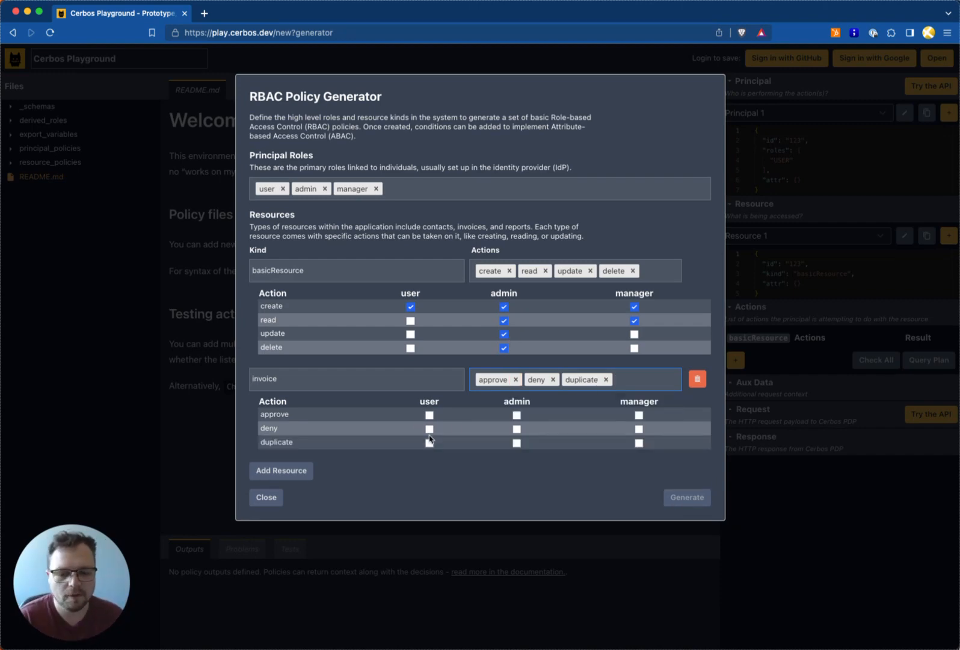
left_click(390, 439)
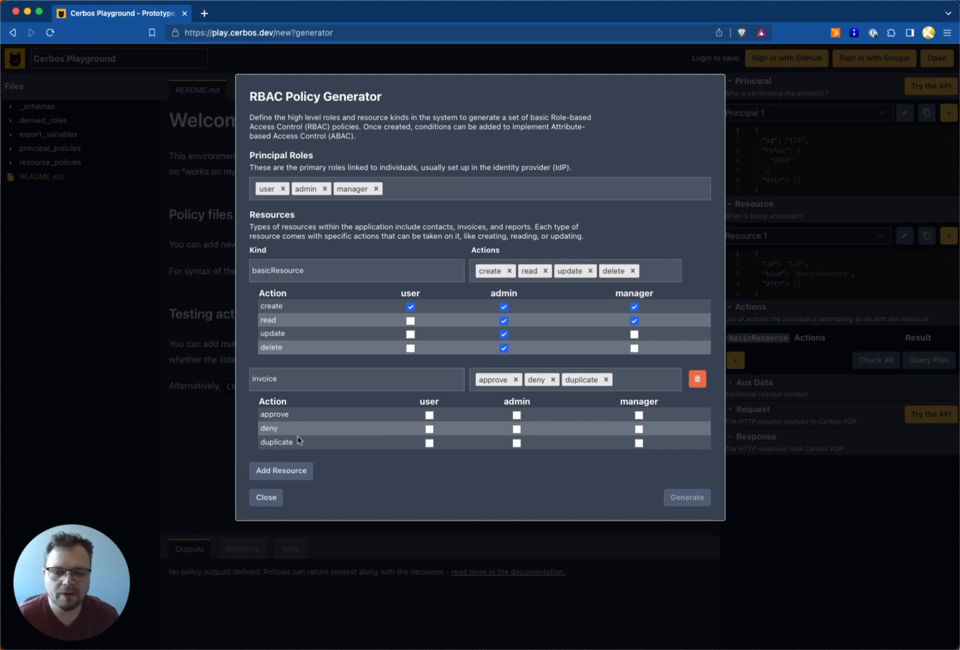
Allow invoice approve for user and admin and deny for manager, and generate the policies
left_click(516, 415)
left_click(429, 414)
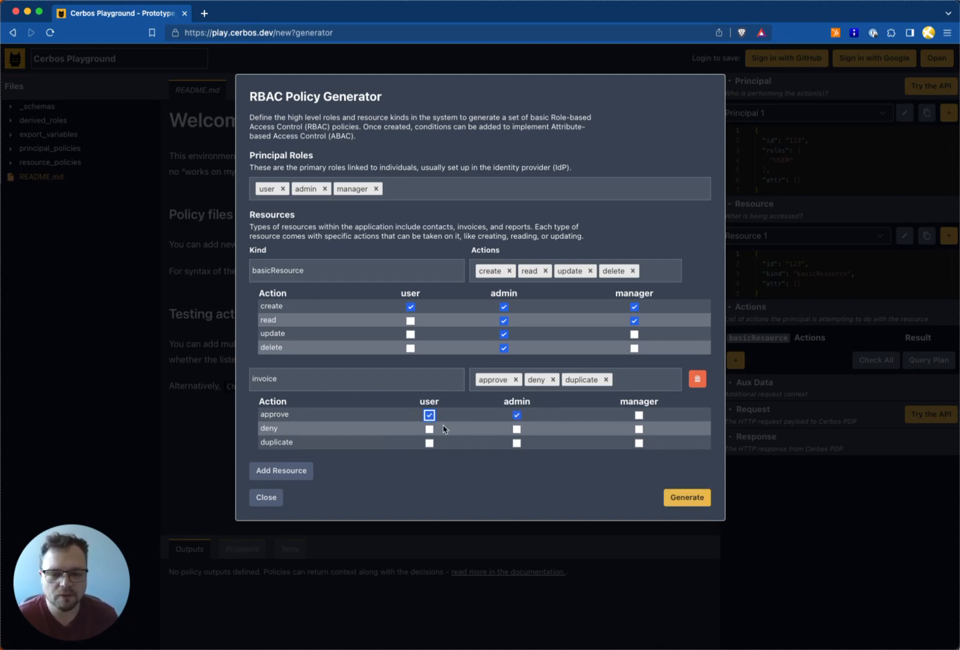
left_click(639, 429)
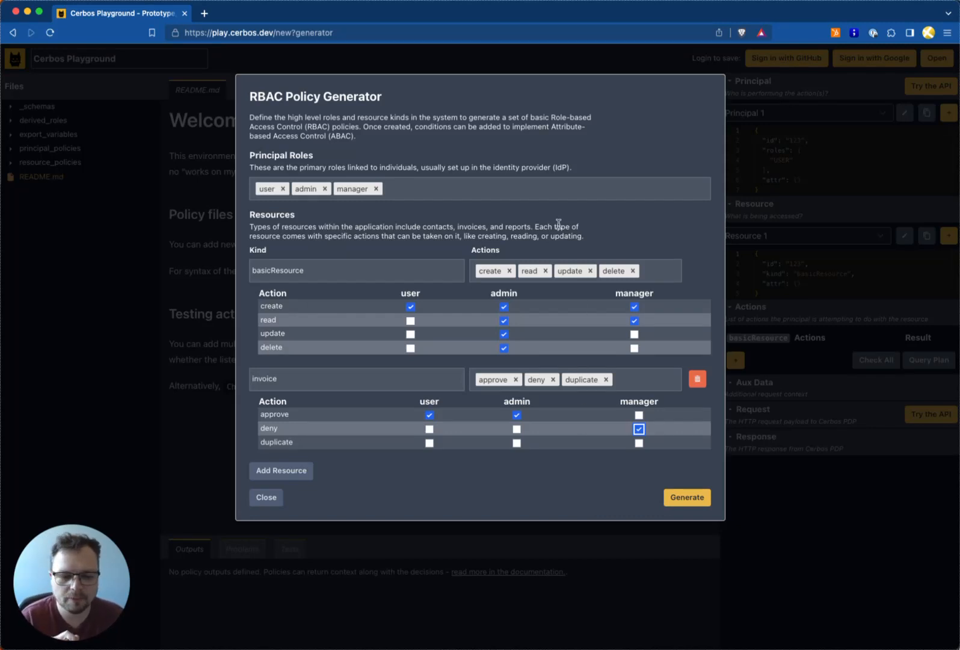
left_click(691, 501)
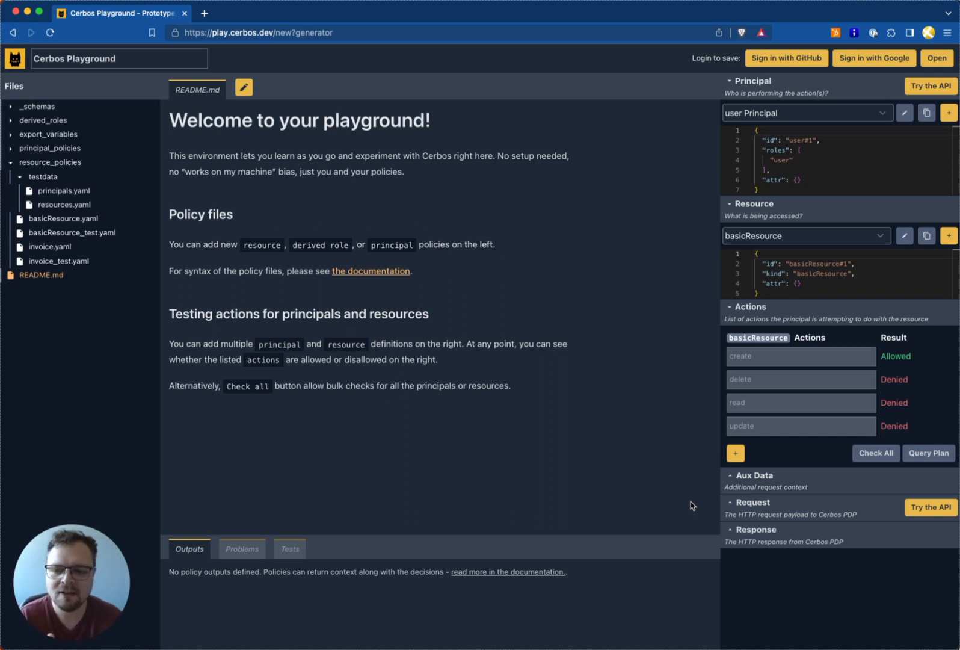
Examine the basicResource.yaml policy, including its resource name, version, and each rule's actions, effect and roles
left_click(84, 221)
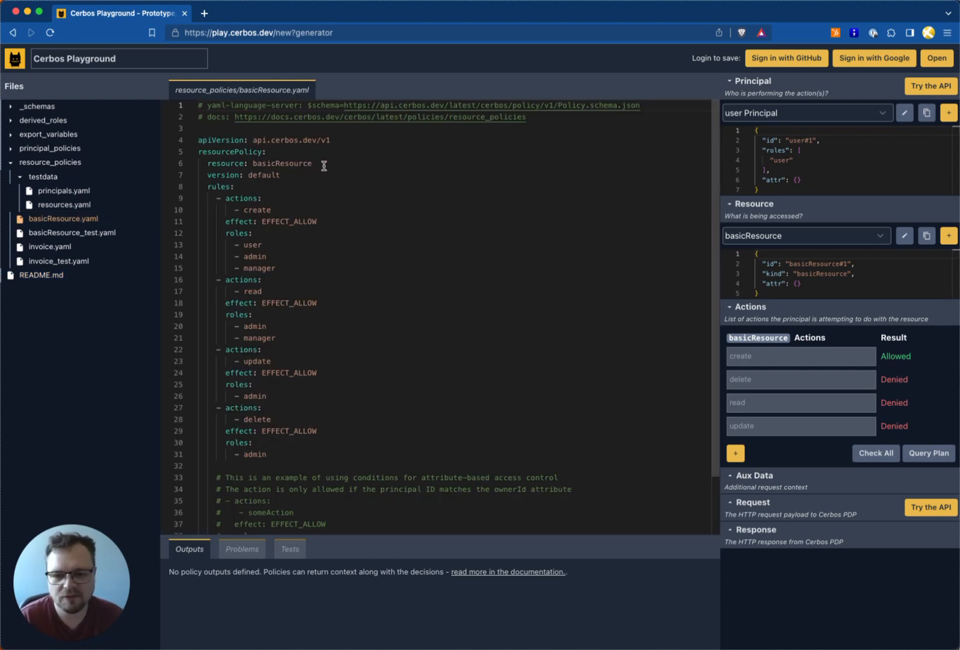
left_click_drag(324, 165, 178, 148)
left_click(272, 163)
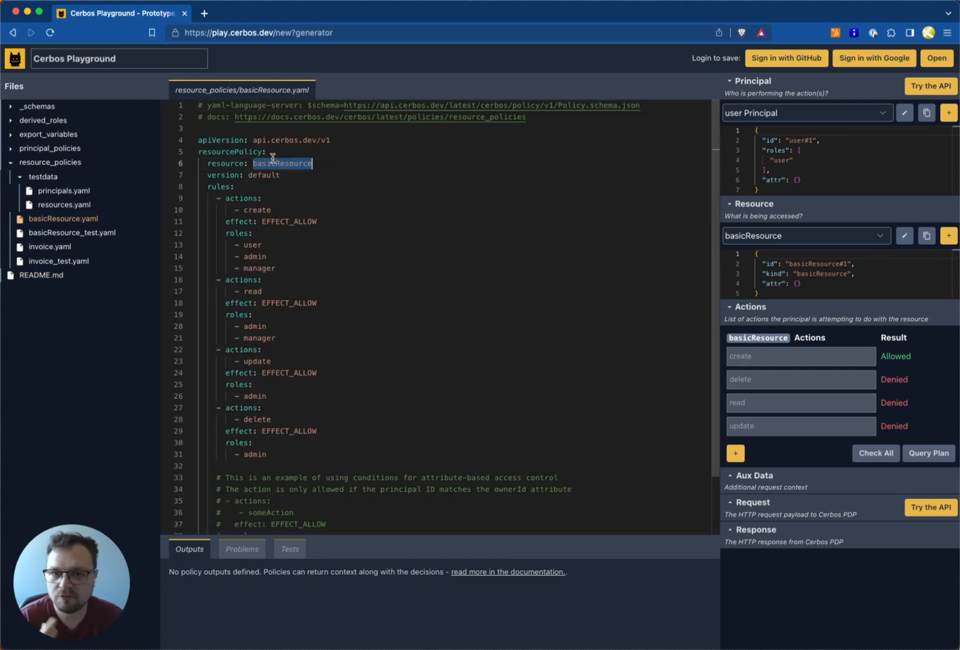
left_click(320, 177)
left_click(259, 198)
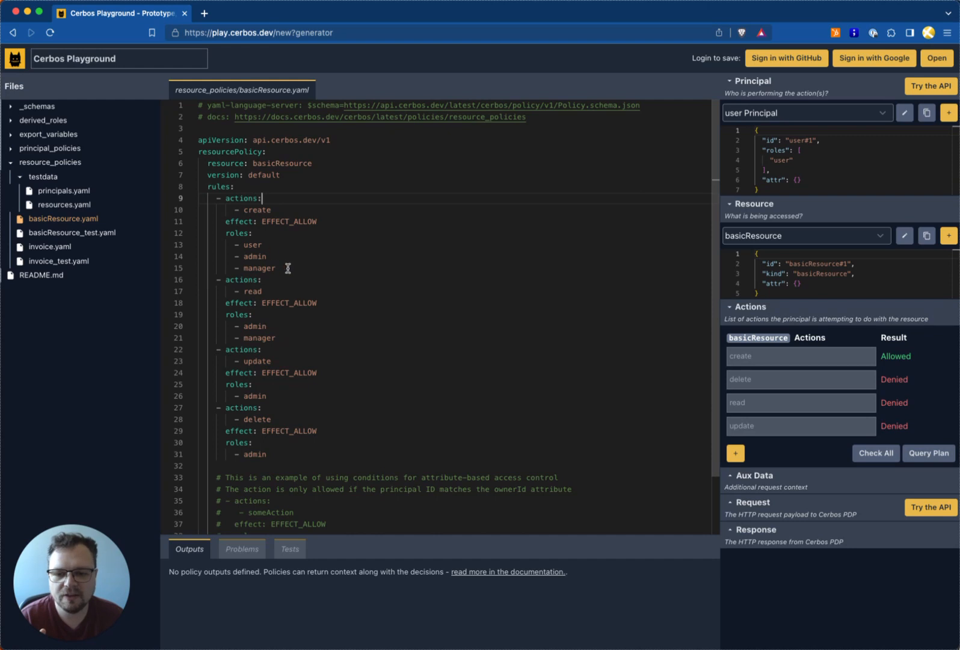
left_click_drag(277, 268, 200, 234)
left_click(400, 225)
scroll(371, 280, "down", 1)
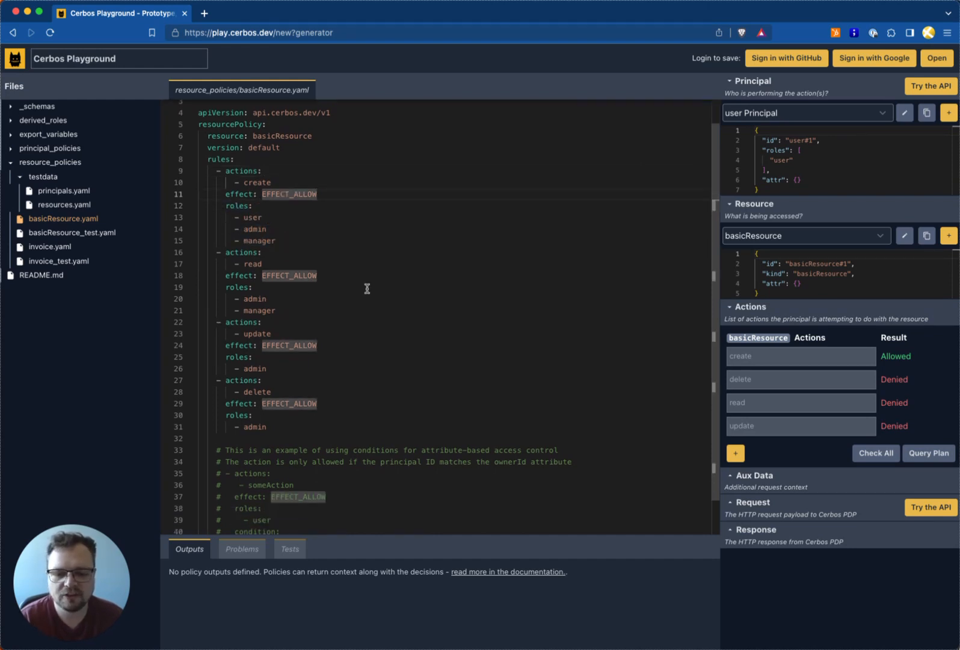
left_click(366, 287)
scroll(372, 297, "down", 1)
Examine the approve and deny rules in the invoice.yaml policy
left_click(123, 246)
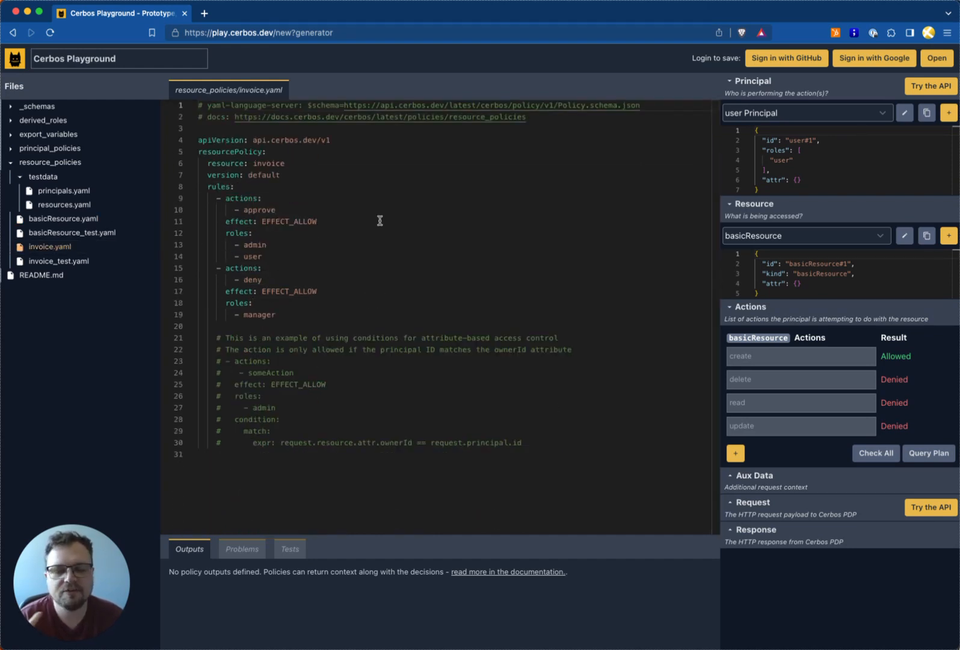
key("Down")
key("Down")
key("Down")
key("Down")
key("Down")
key("Down")
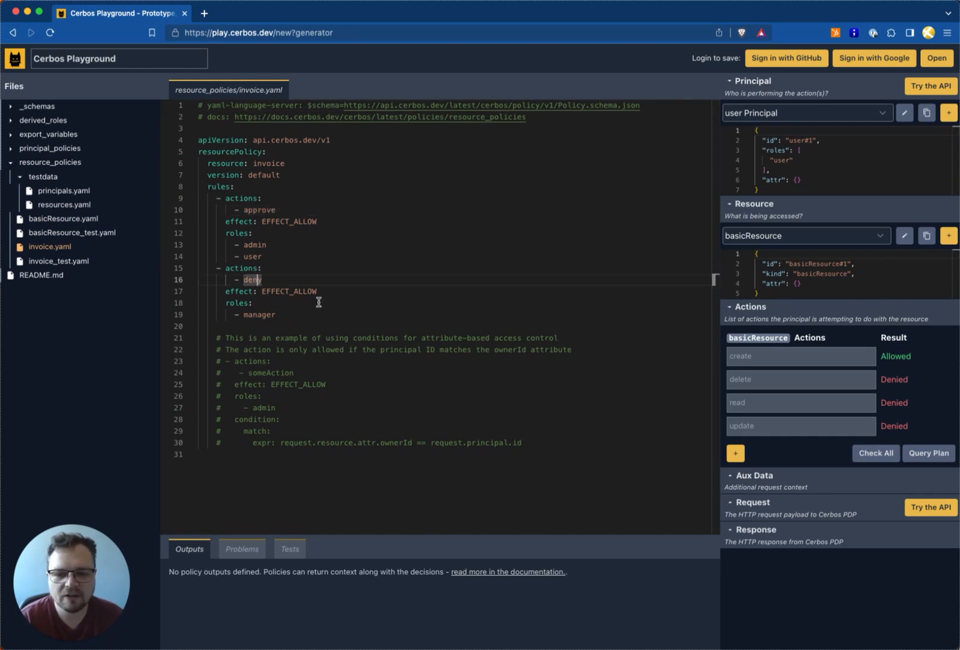
key("Up")
key("Up")
key("Up")
key("Up")
key("Up")
key("Up")
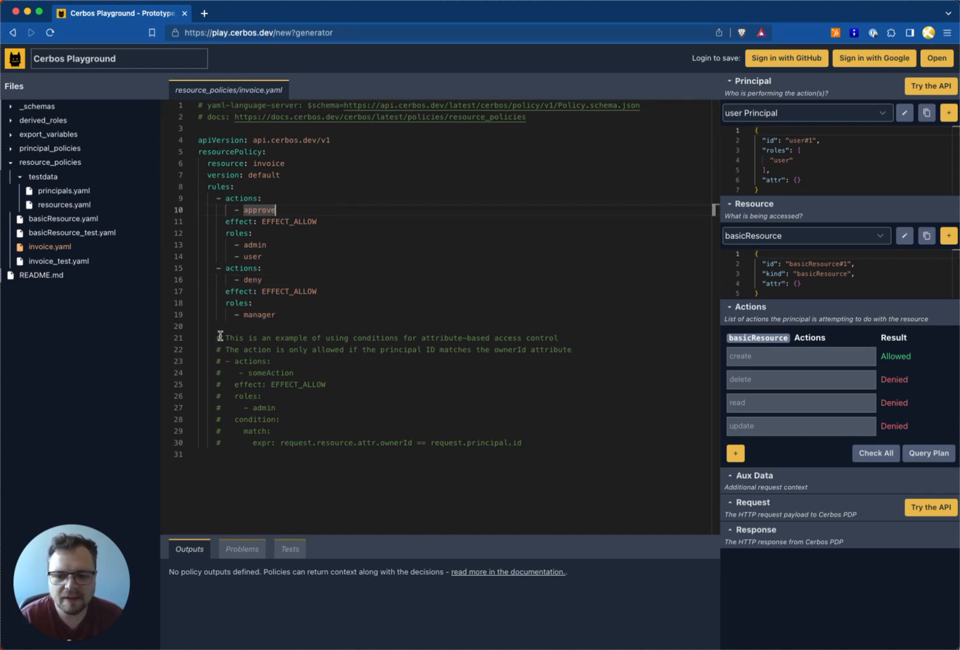
Review the commented attribute-based condition example in invoice.yaml, including its ownerId match expression
left_click_drag(214, 339, 589, 469)
left_click(555, 453)
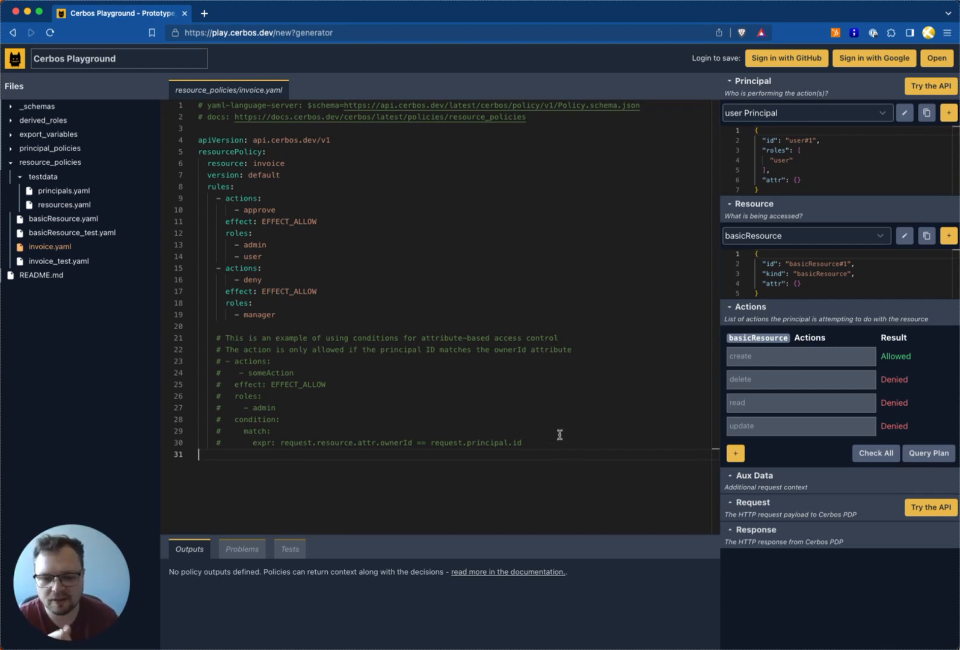
double_click(368, 443)
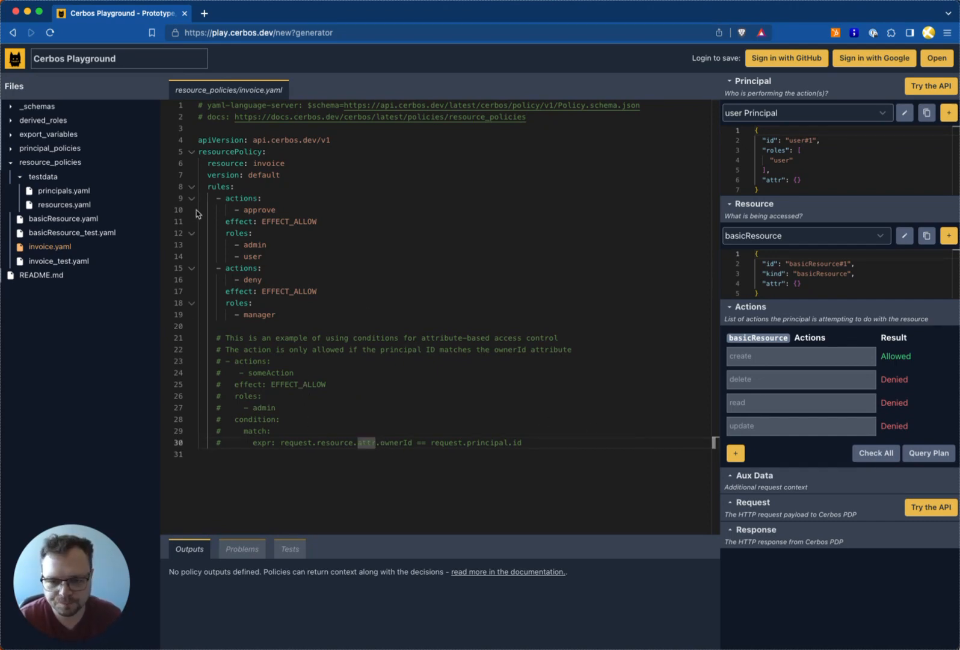
Examine the basicResource_test.yaml test suite and its test data in principals.yaml and resources.yaml
left_click(71, 234)
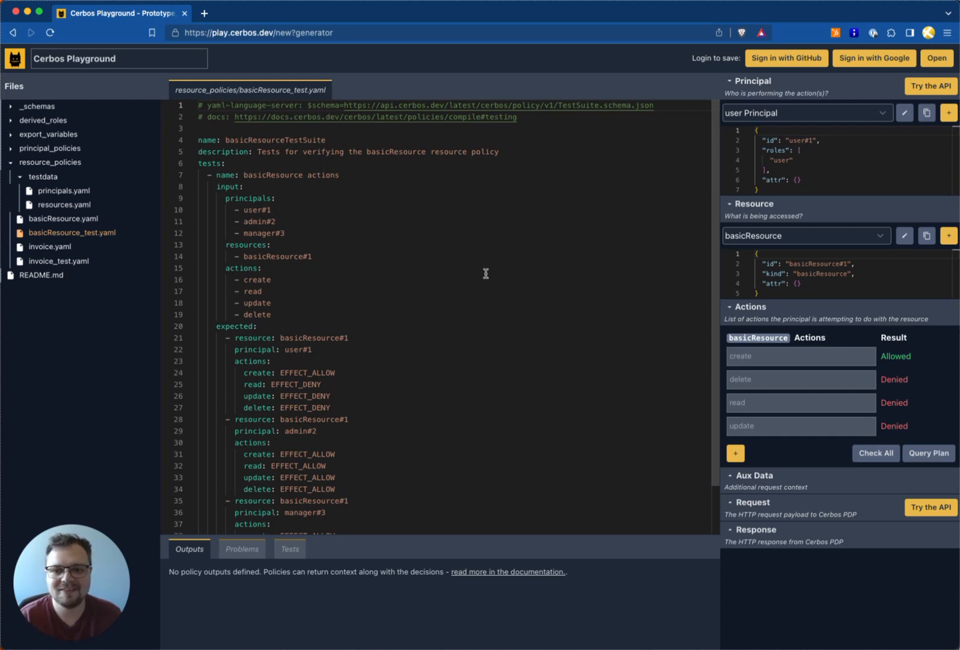
left_click(462, 259)
scroll(434, 323, "down", 2)
scroll(430, 326, "up", 1)
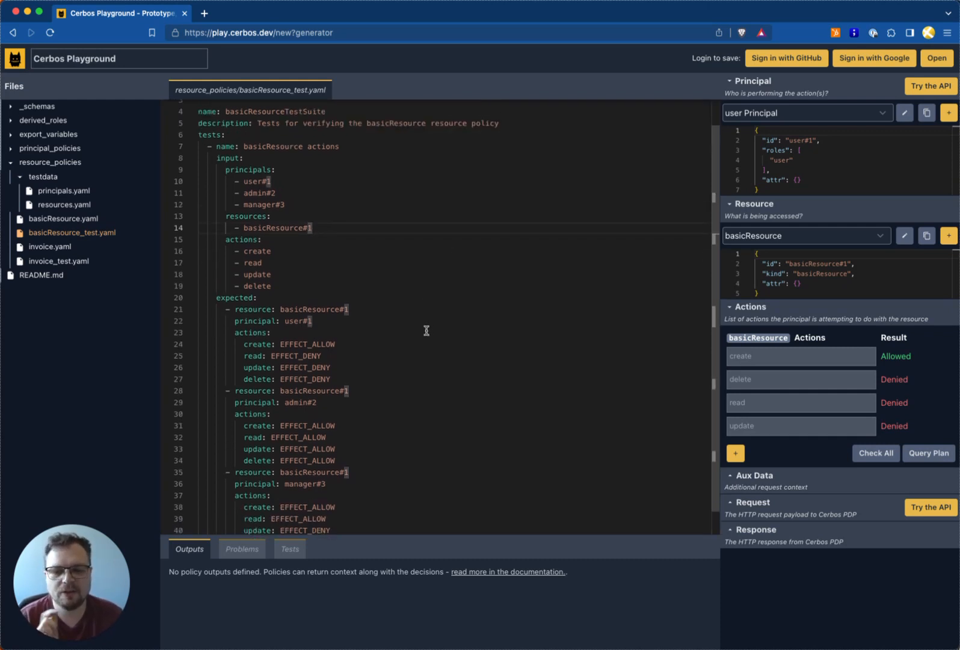
left_click(427, 330)
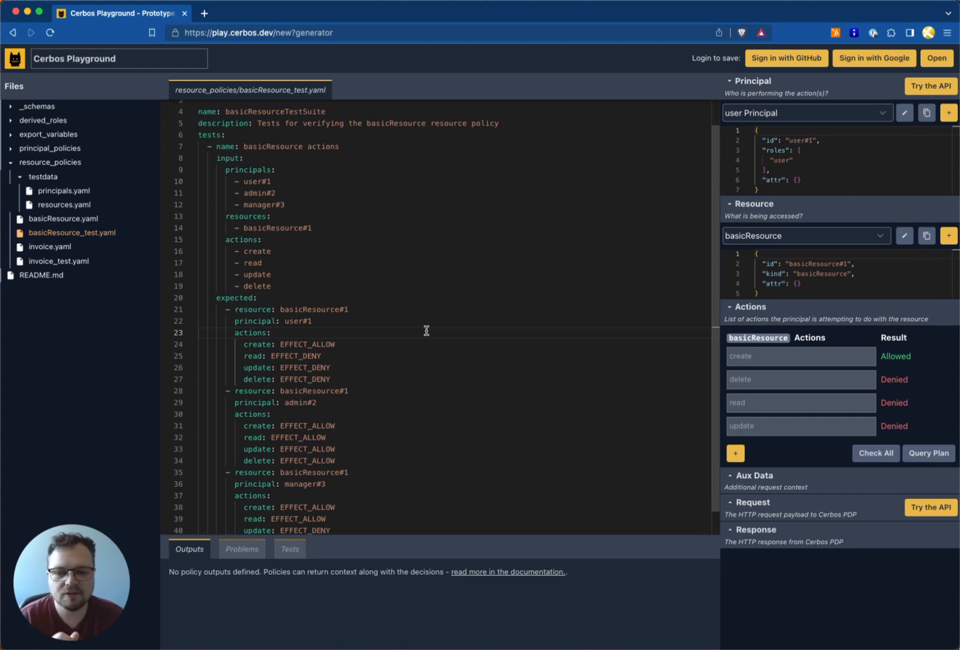
left_click(276, 192)
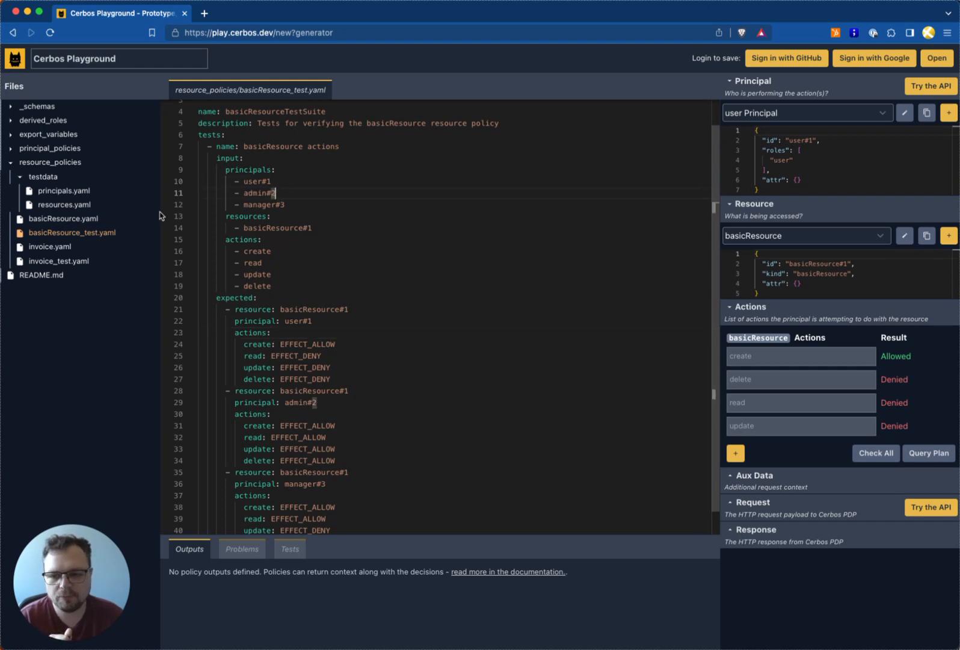
left_click(103, 195)
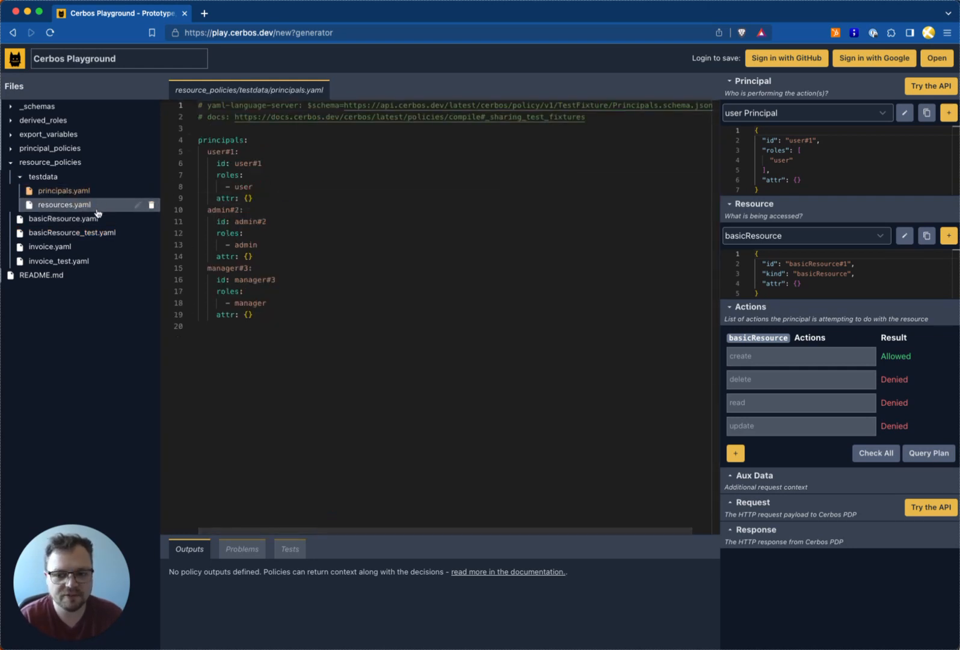
left_click(64, 205)
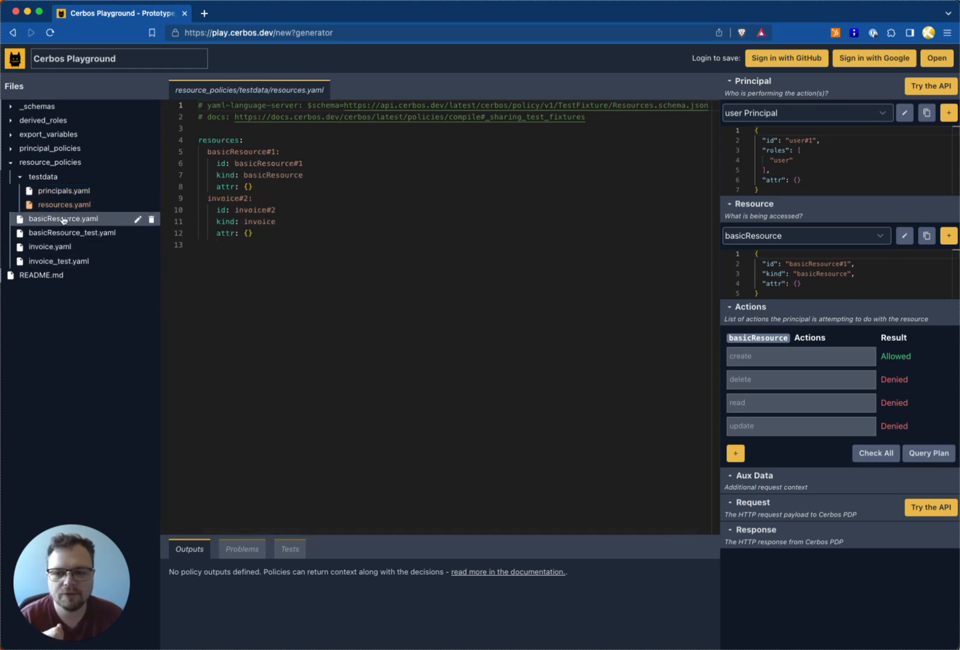
Try expecting EFFECT_DENY for user#1's create action in basicResource_test.yaml, check the test results, and undo the change
left_click(72, 233)
scroll(300, 253, "down", 3)
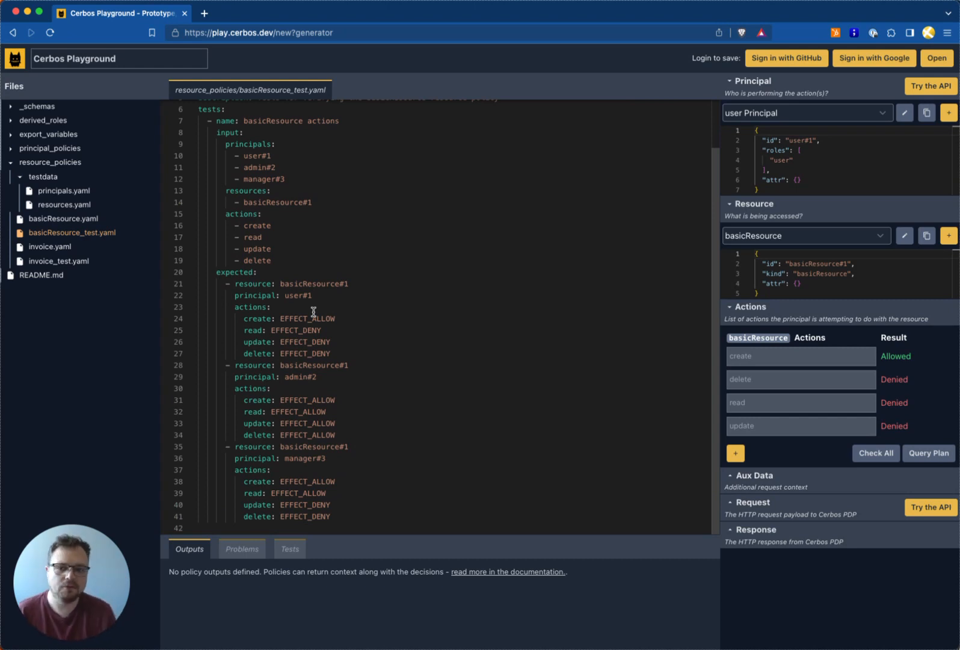
double_click(314, 326)
key("super+c")
double_click(332, 320)
key("super+v")
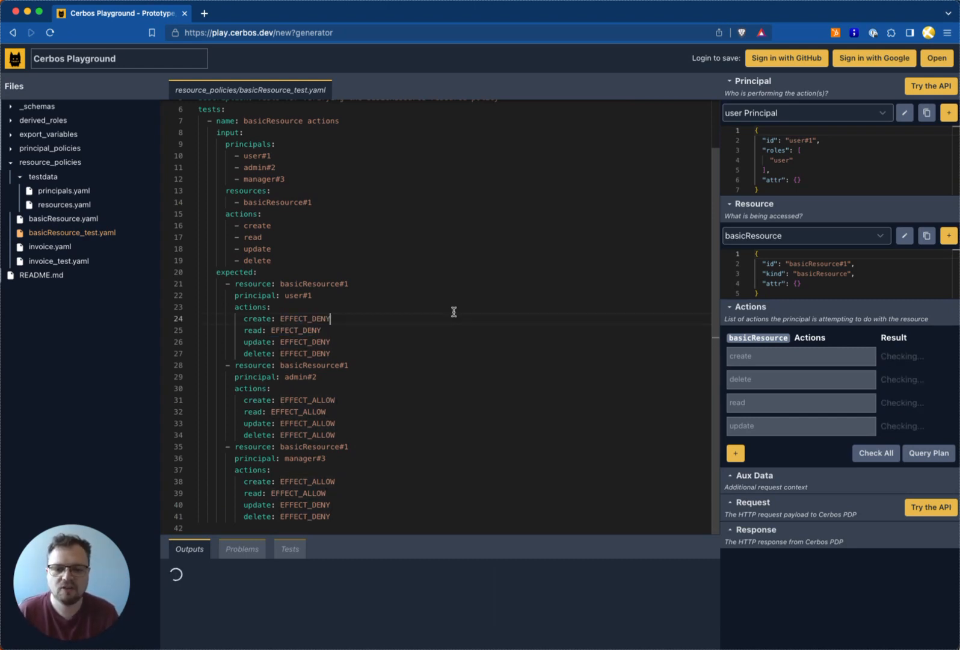
left_click(307, 548)
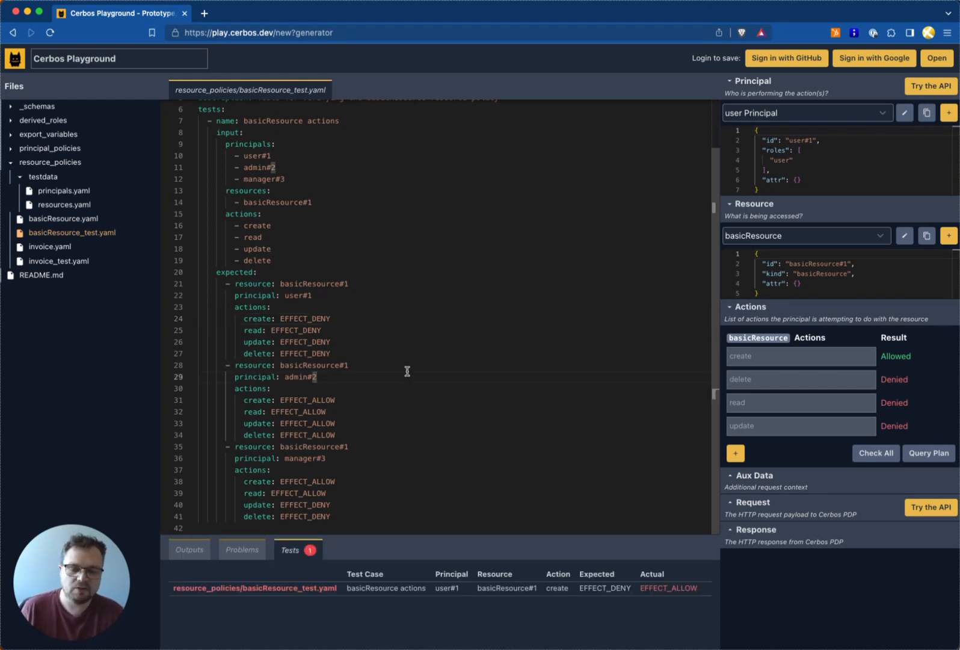
key("super+z")
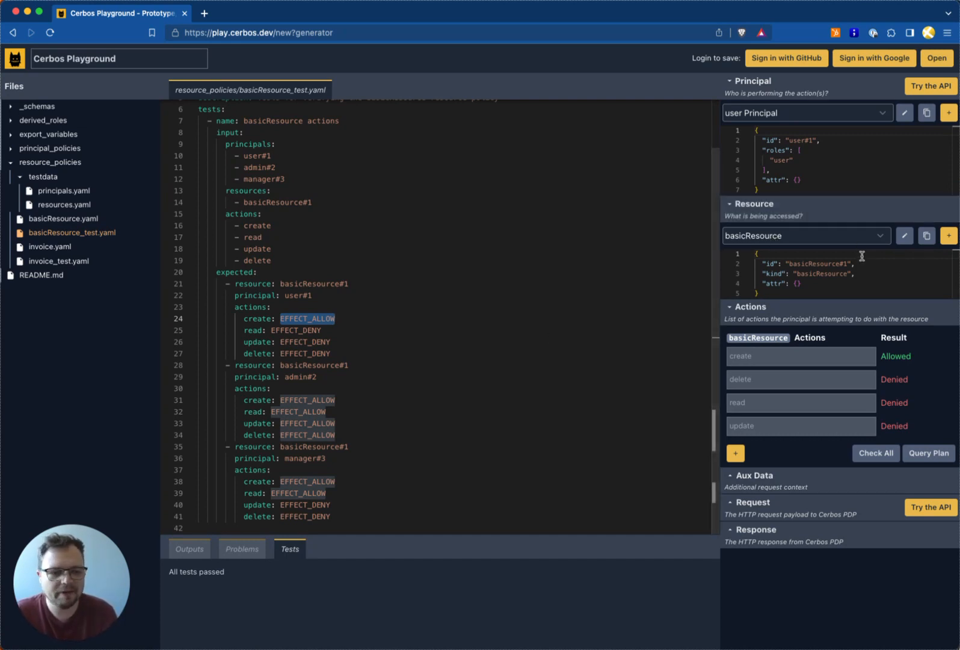
Check the invoice resource's action results for the user principal, and switch back to basicResource
left_click(793, 239)
left_click(818, 236)
left_click(817, 235)
left_click(820, 222)
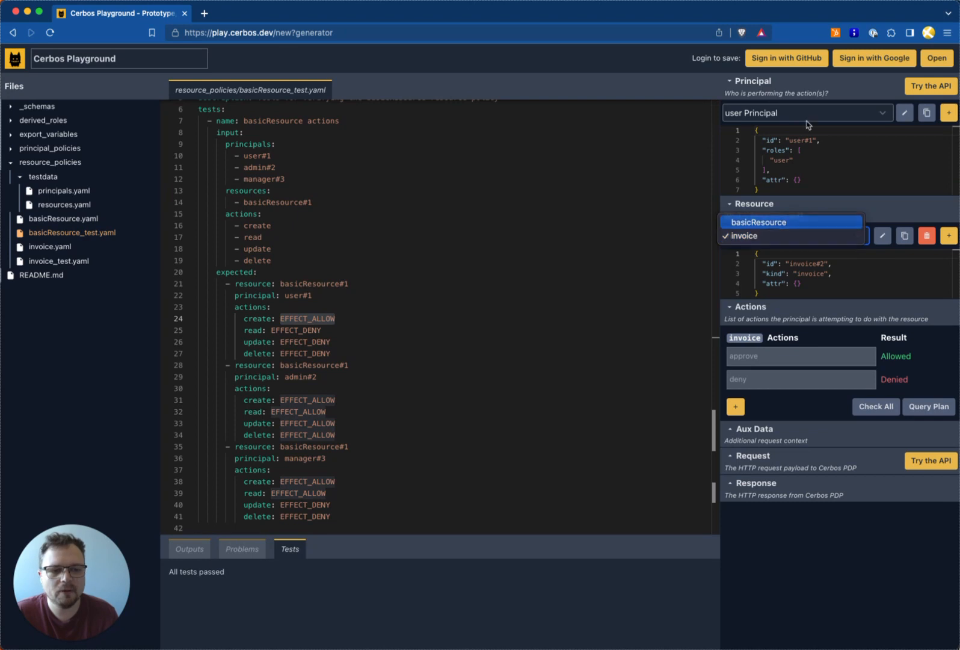
Compare the basicResource action results for the admin and manager principals, returning to the admin principal
left_click(812, 114)
left_click(804, 127)
left_click(807, 115)
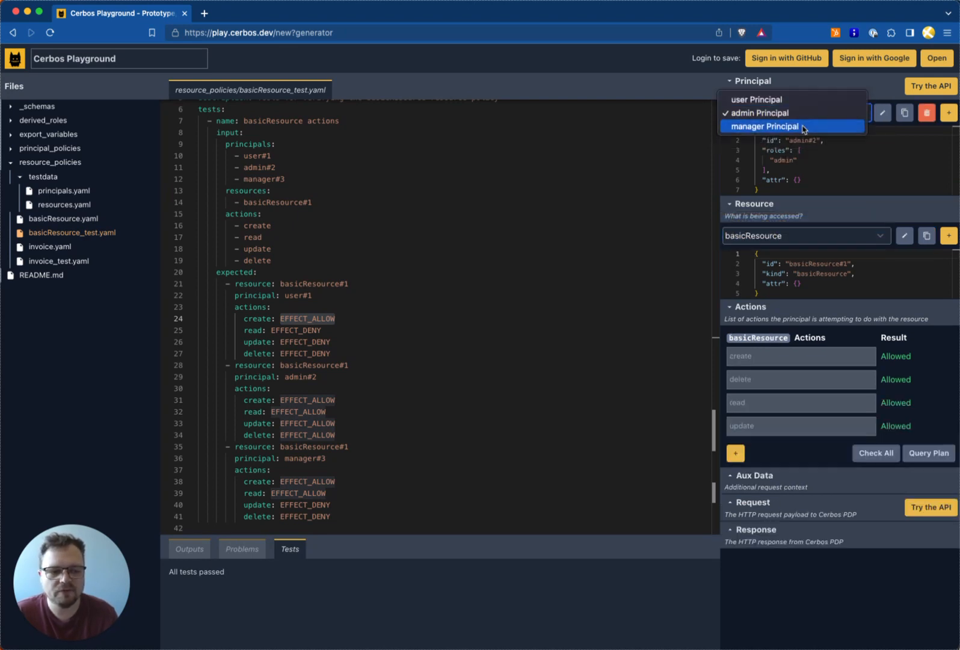
left_click(805, 126)
left_click(807, 114)
left_click(805, 97)
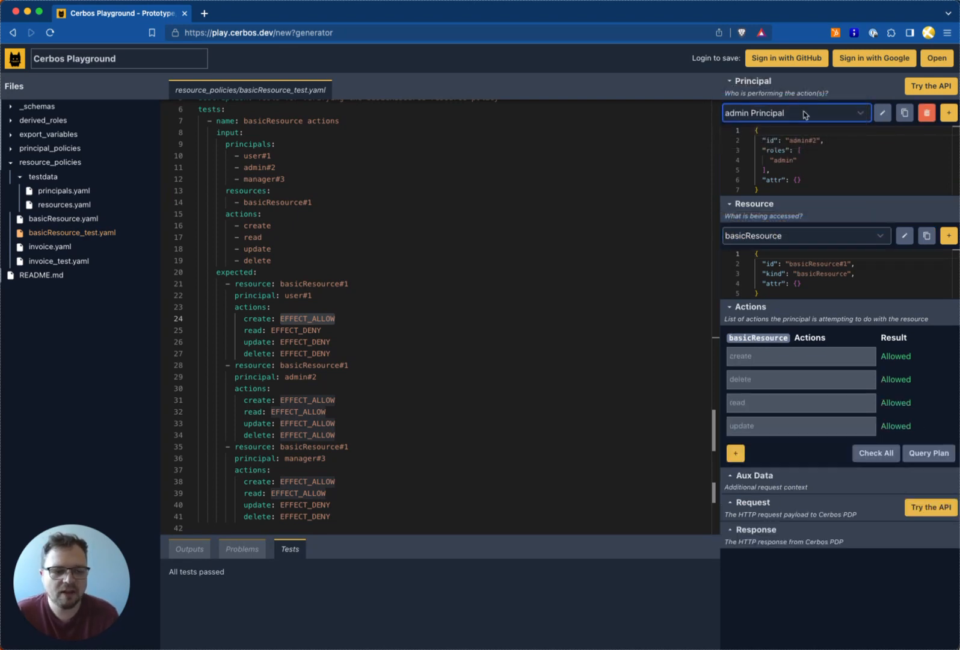